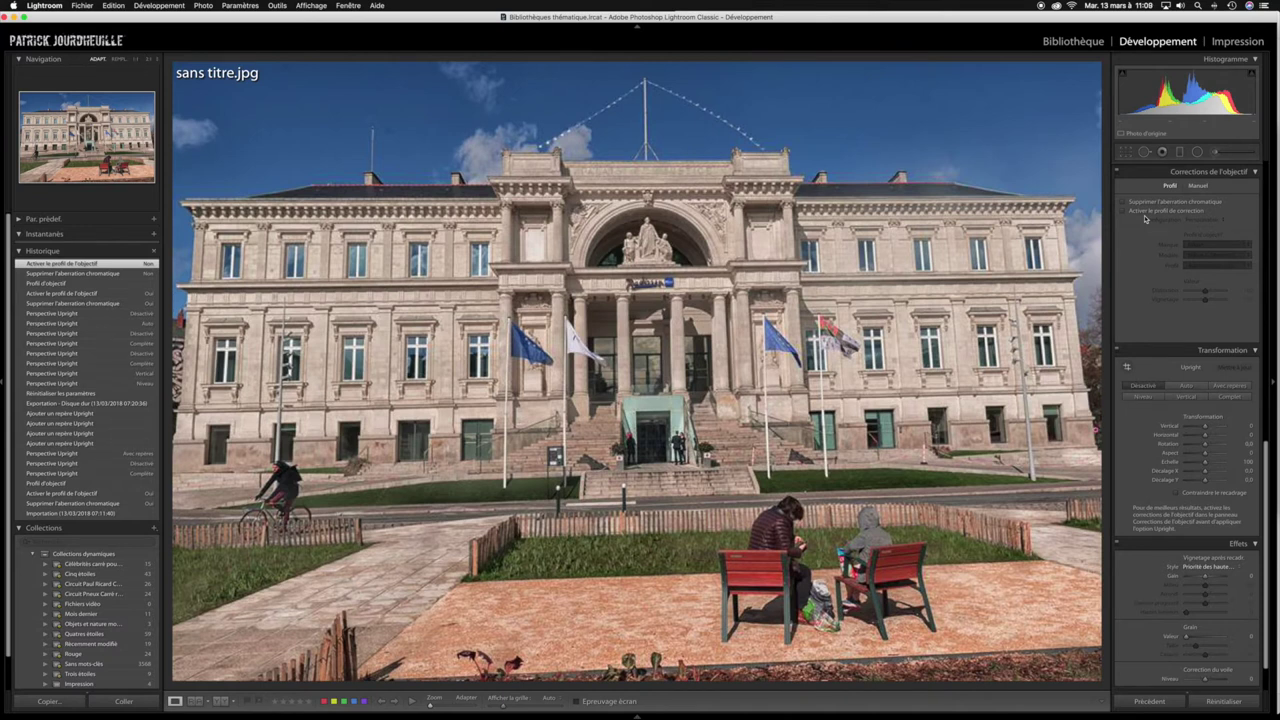
Enable lens profile corrections and chromatic aberration removal, keeping Distortion at its default 100.
click(1140, 201)
click(1140, 211)
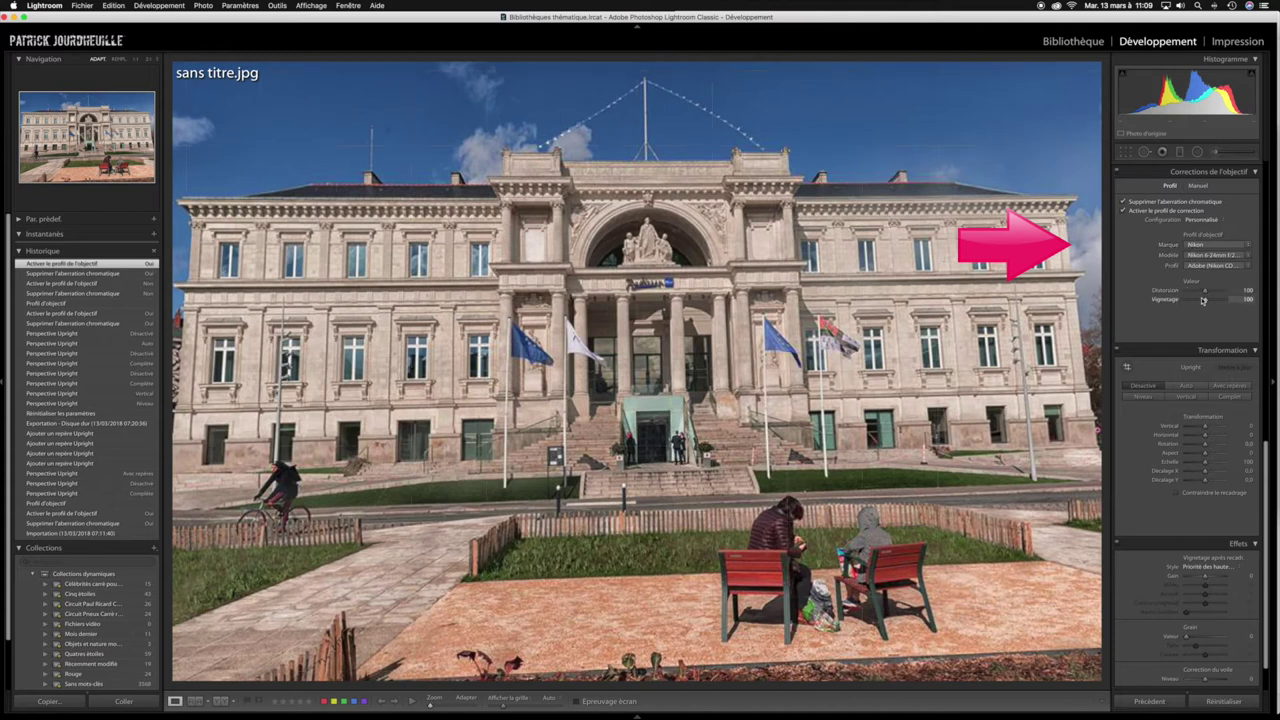
drag(1206, 294, 1207, 294)
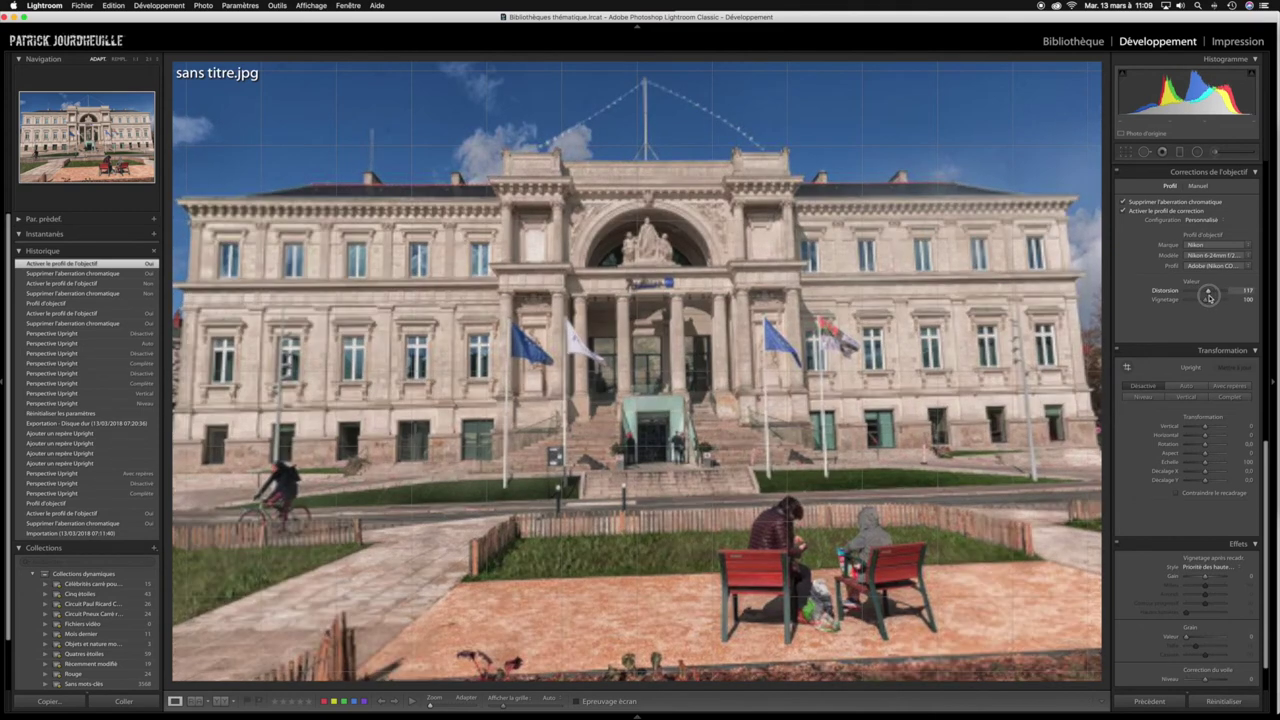
double_click(1207, 294)
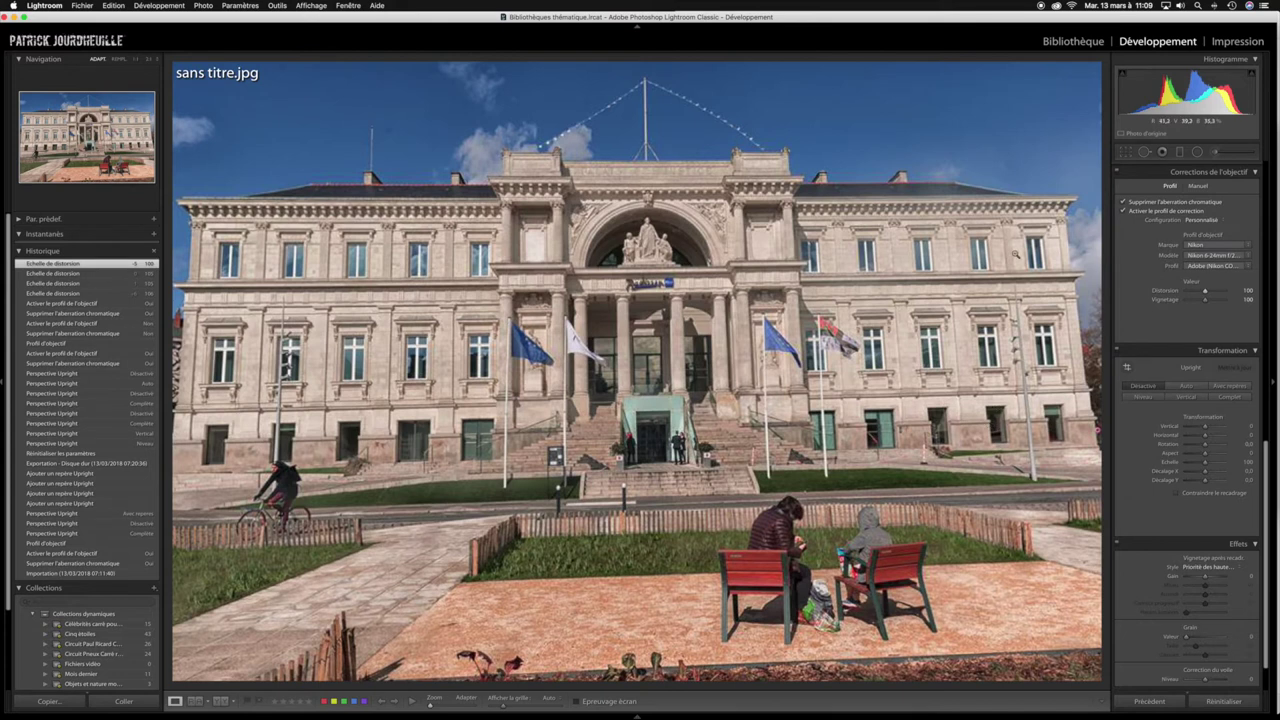
click(1124, 152)
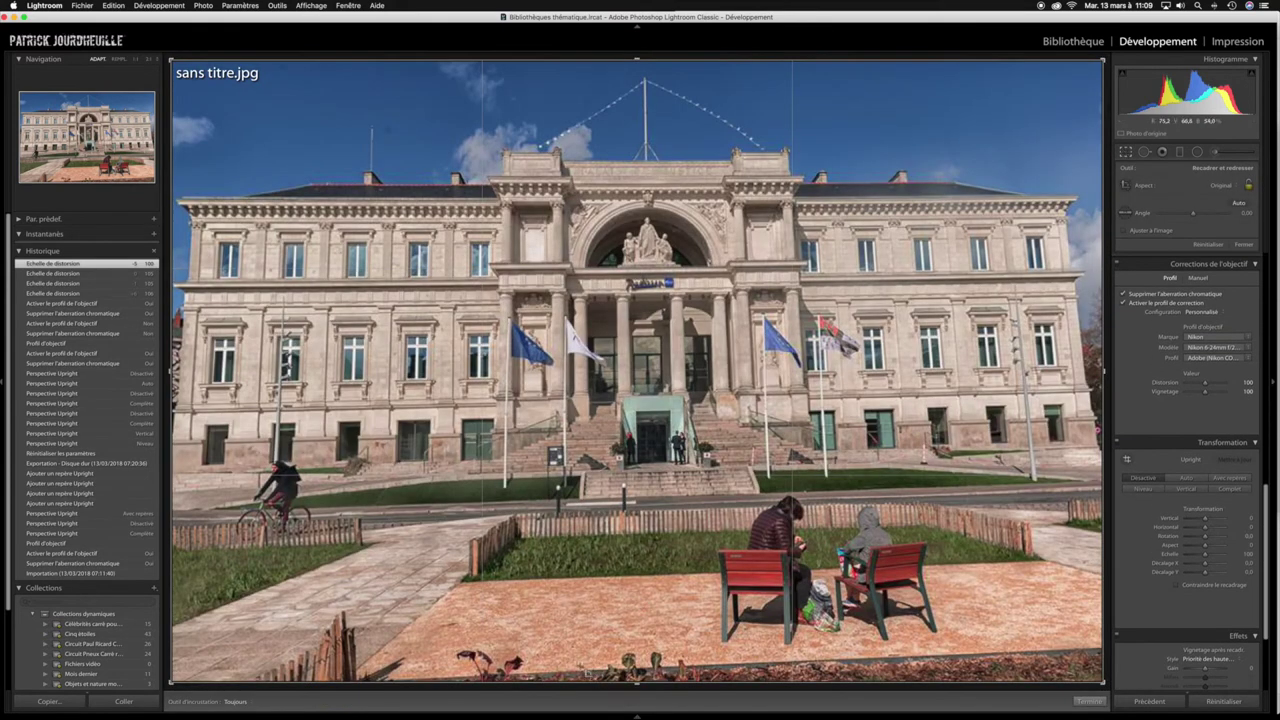
Test-rotate the photo in the crop overlay, then revert to zero rotation via History.
drag(637, 686, 604, 686)
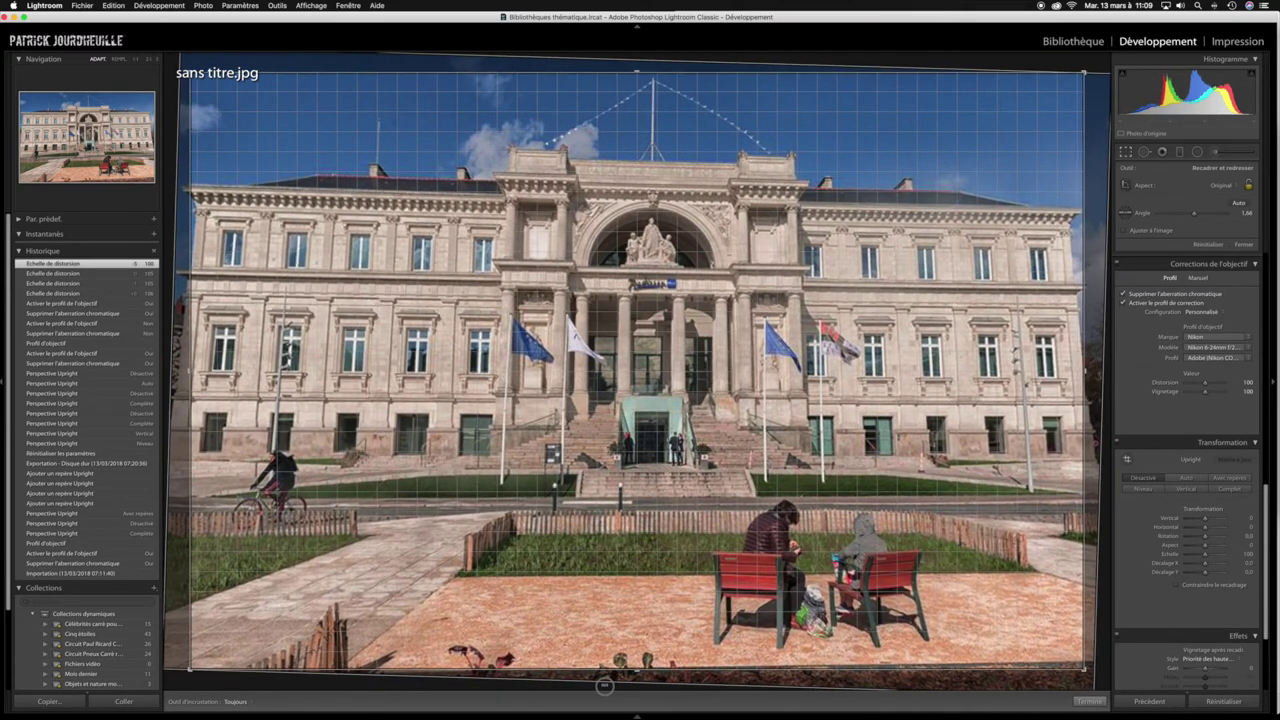
mouse_move(604, 686)
mouse_down()
mouse_move(586, 685)
mouse_move(612, 685)
mouse_up()
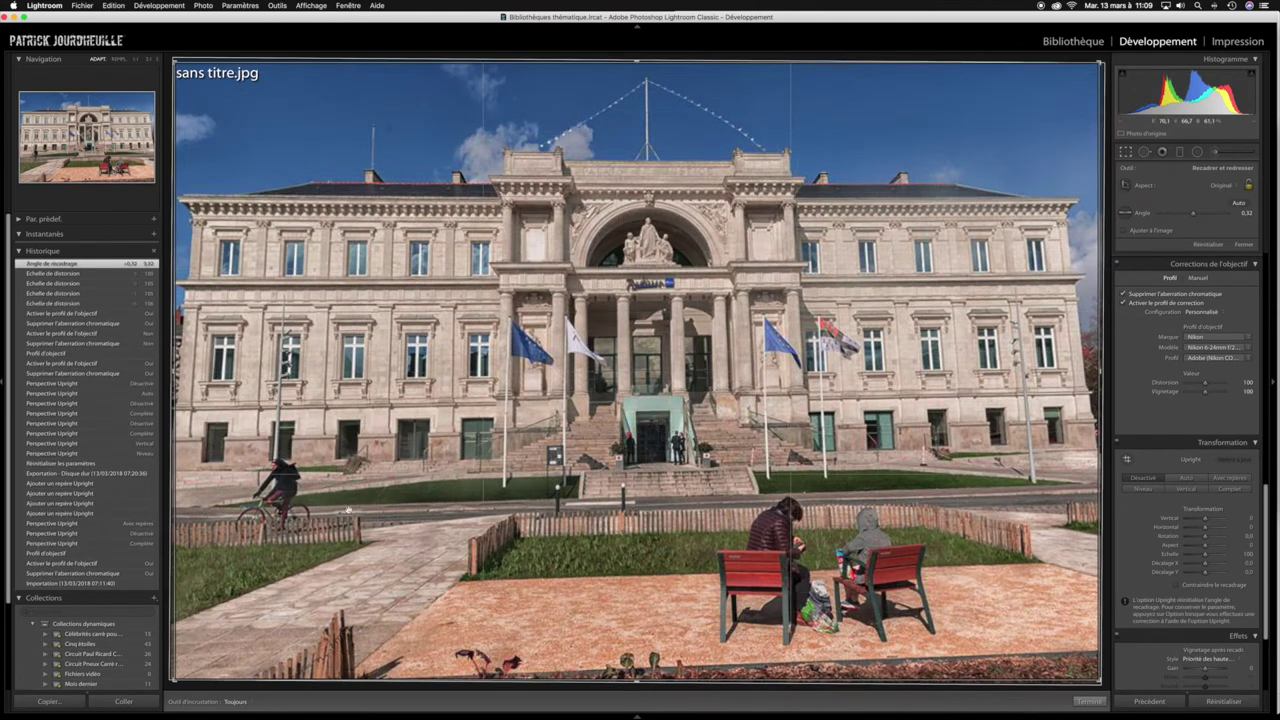
click(66, 273)
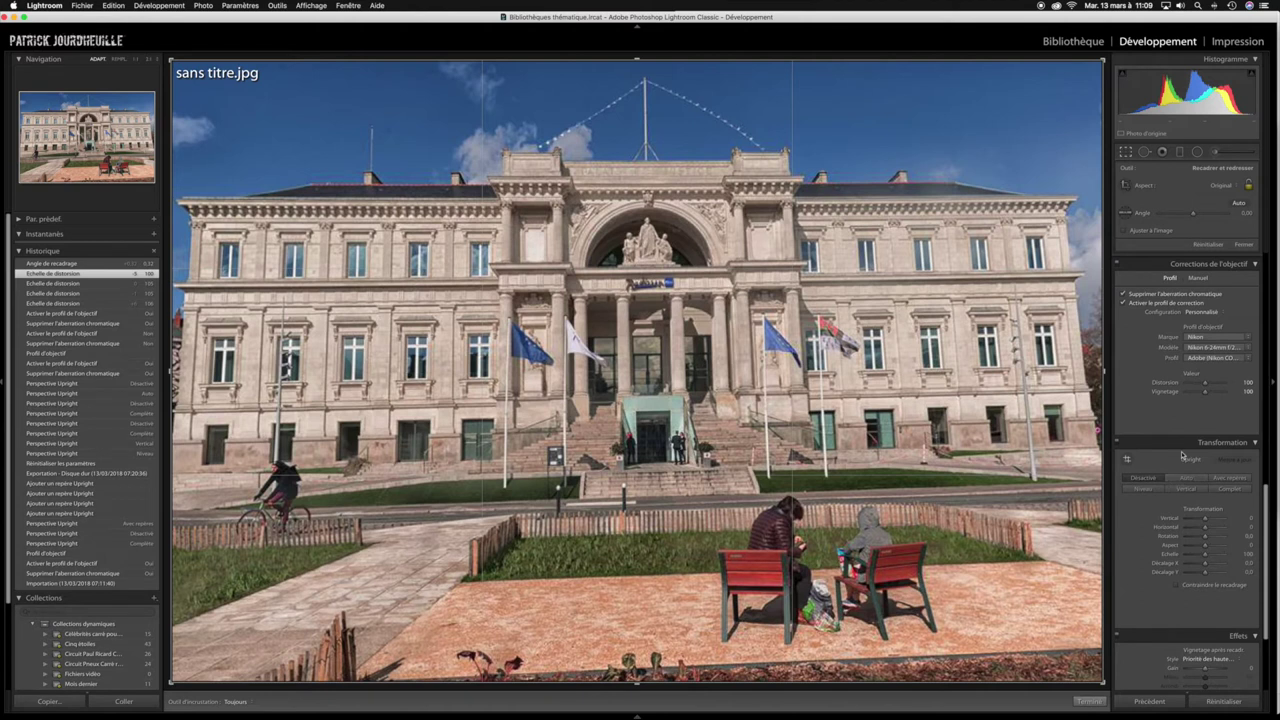
Close the crop overlay and apply Upright Auto perspective correction.
click(1126, 152)
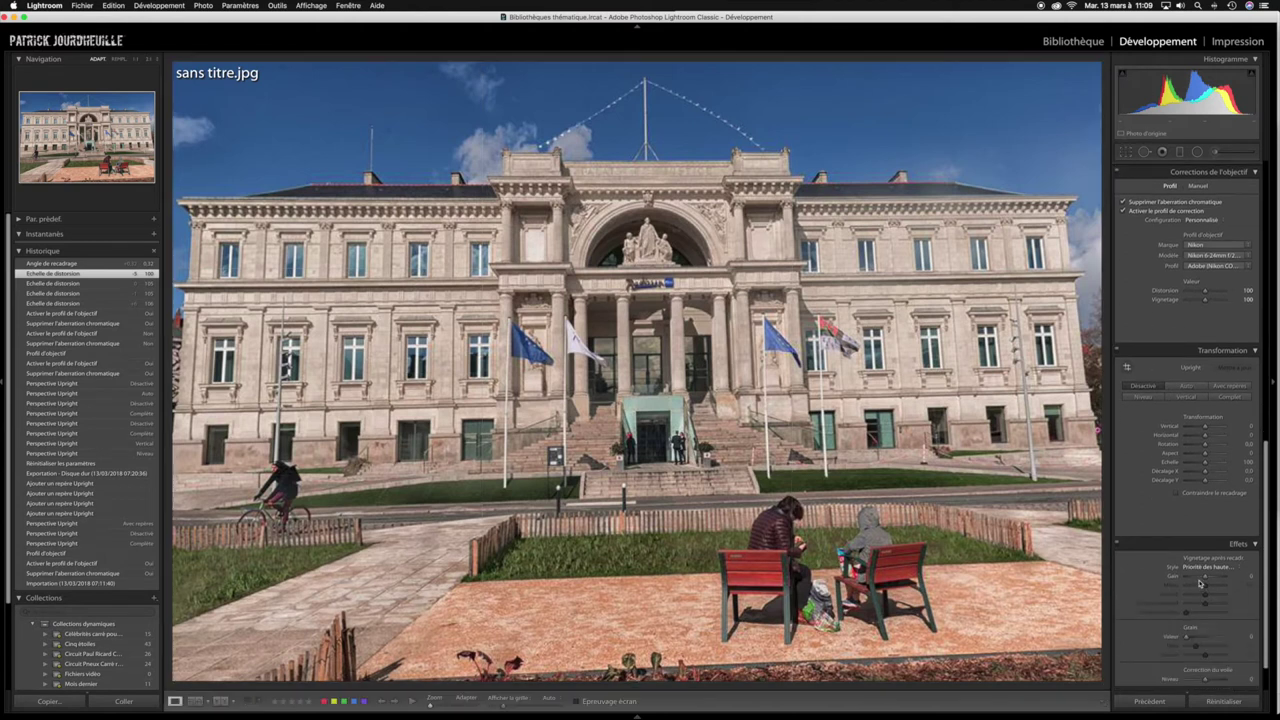
scroll(1195, 550, down, 2)
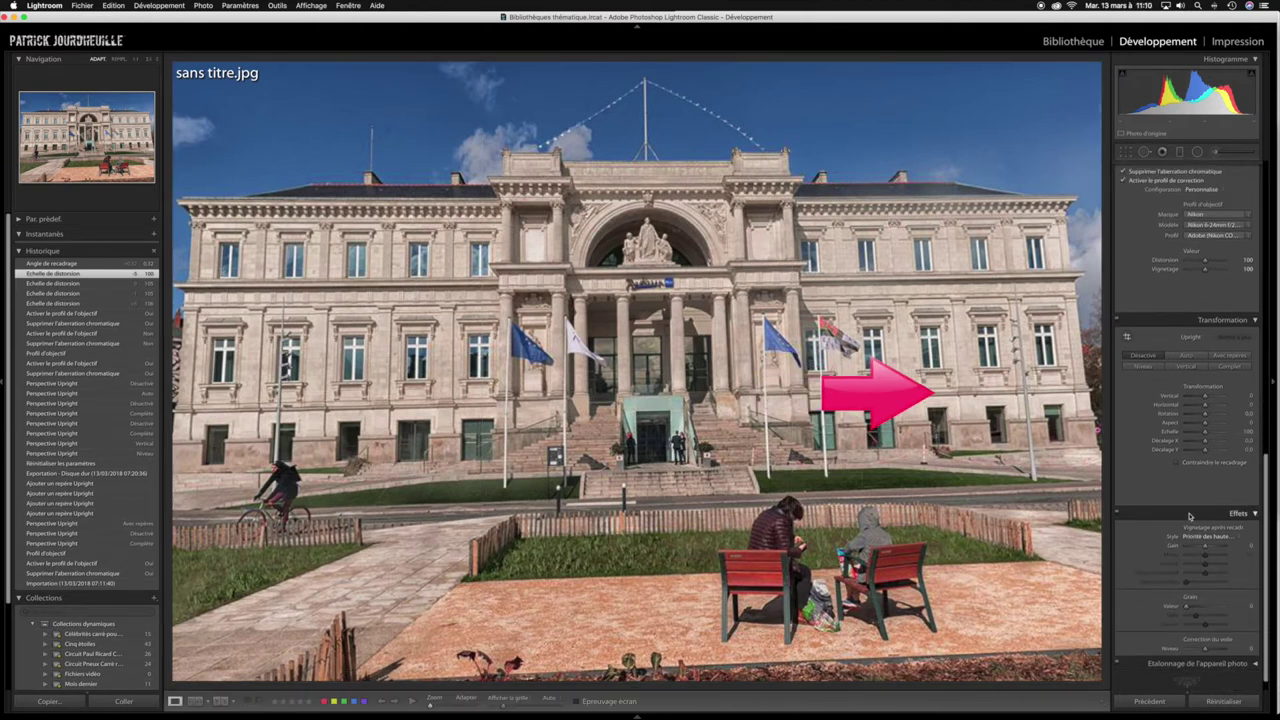
scroll(1189, 516, up, 2)
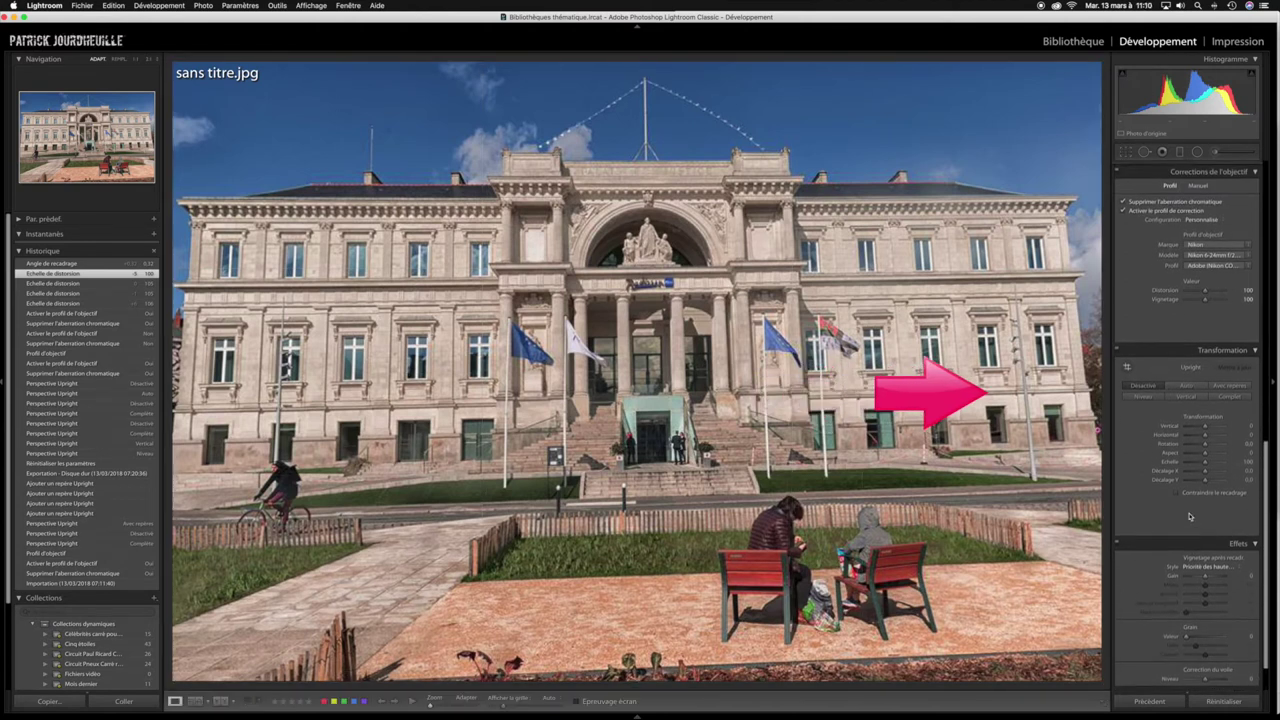
click(1187, 388)
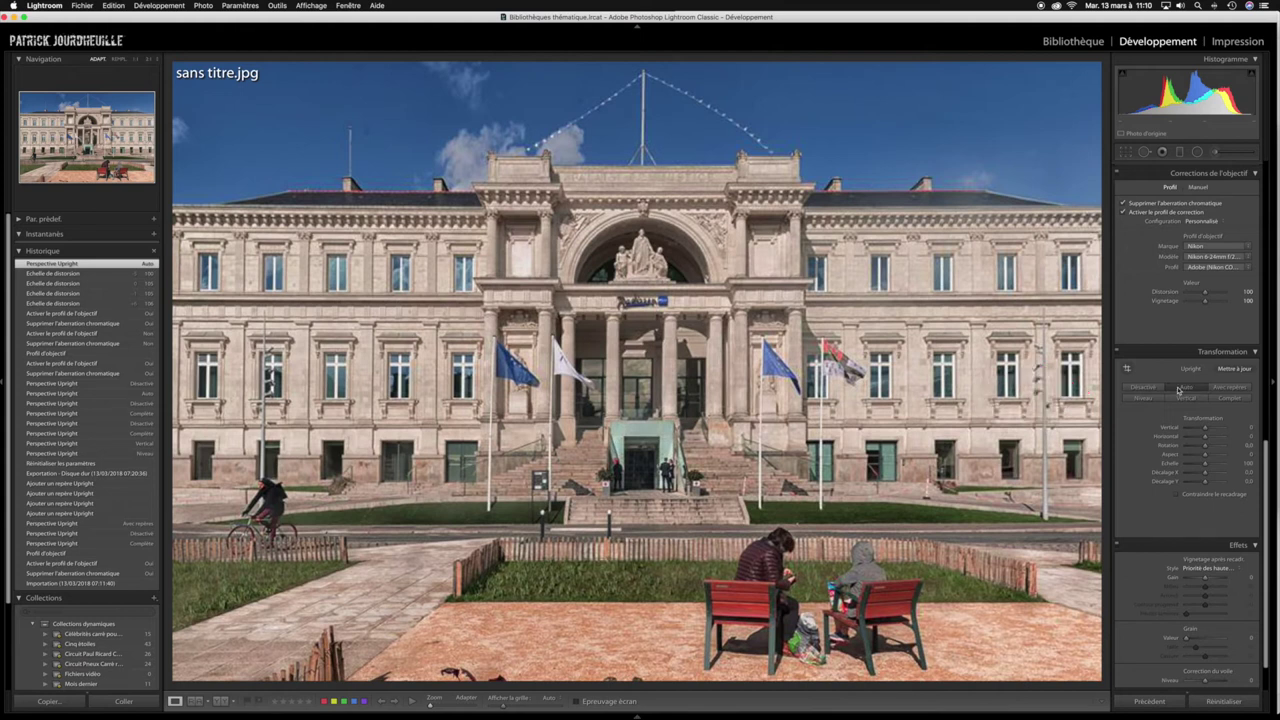
Compare the Level, Vertical and Full Upright modes, then switch Upright off.
click(1145, 399)
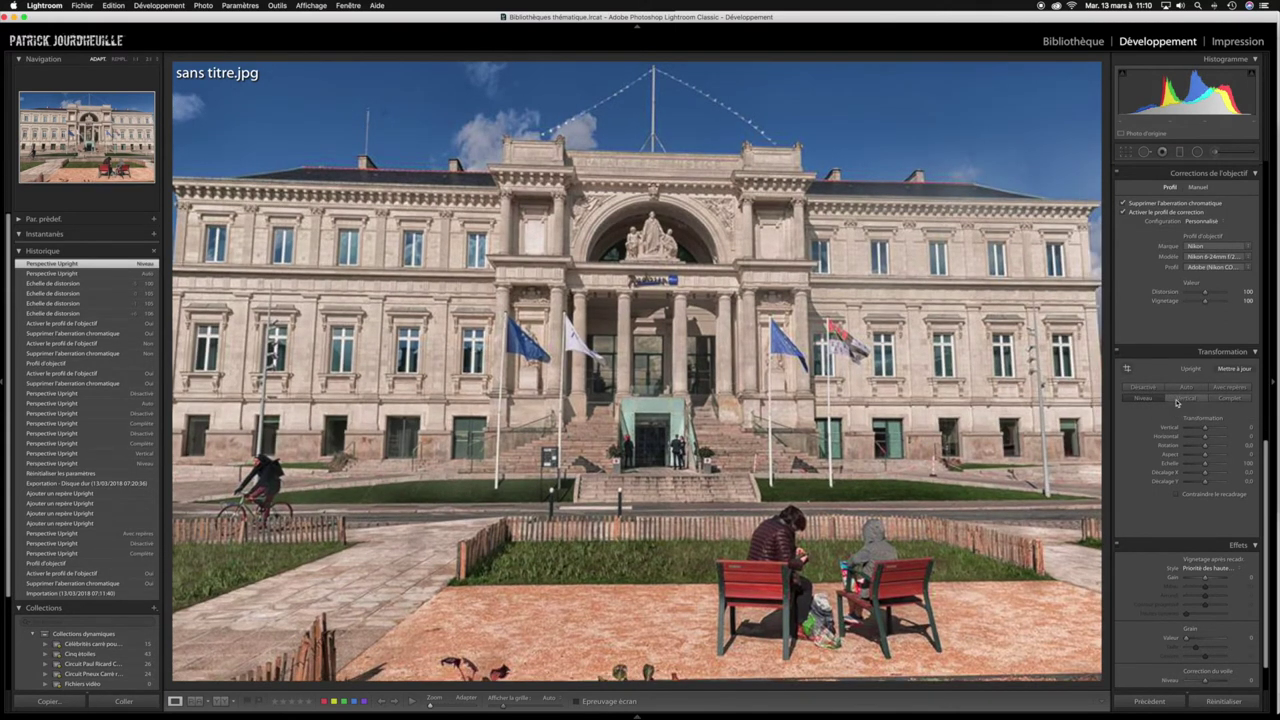
click(1185, 399)
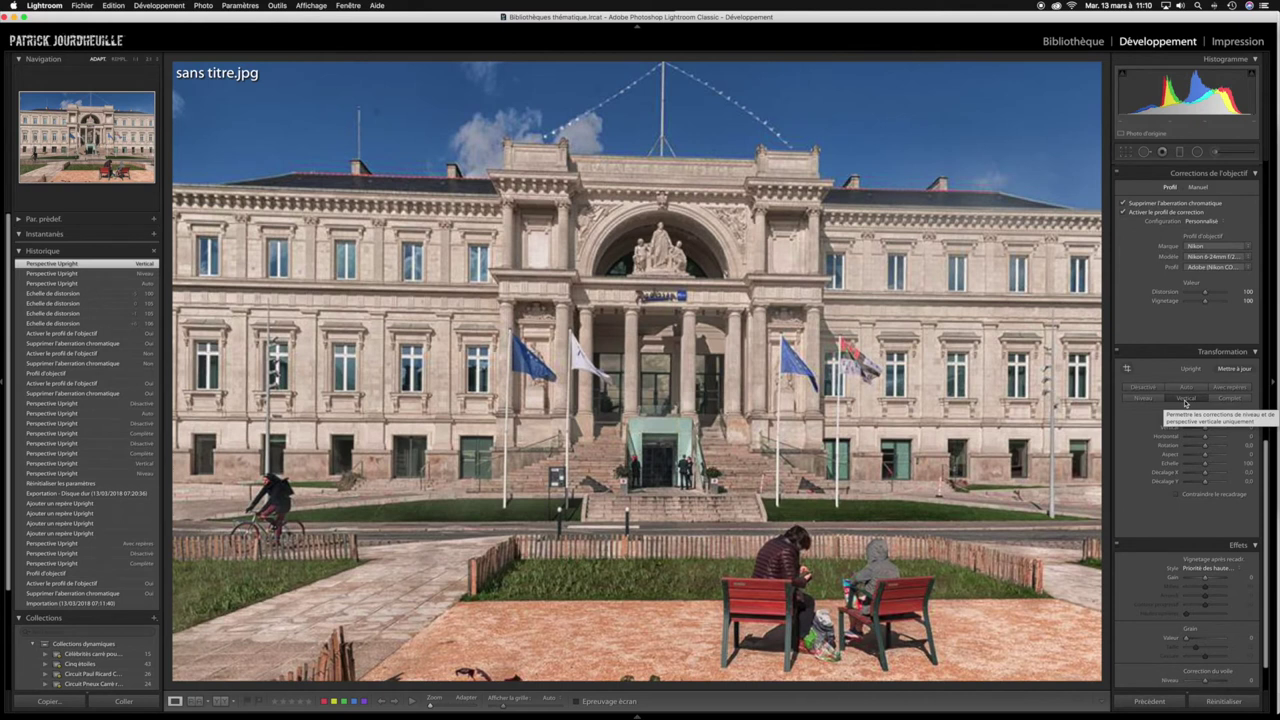
click(1229, 399)
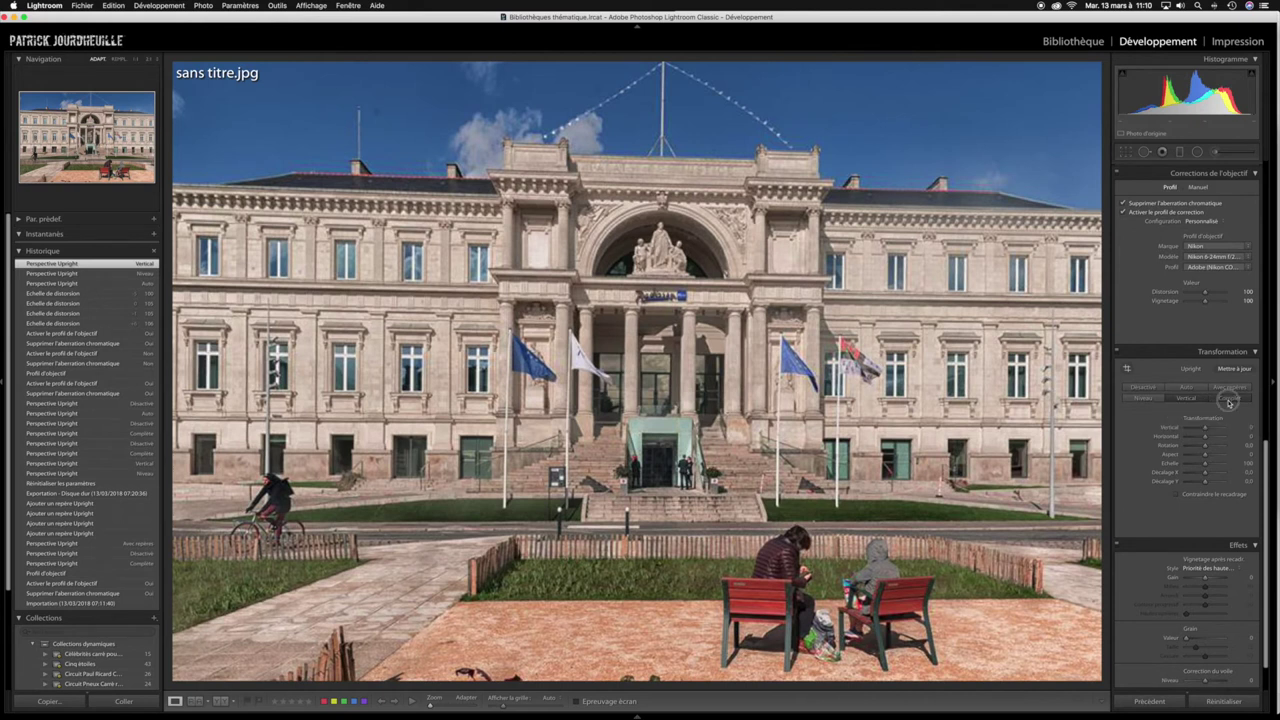
click(1143, 388)
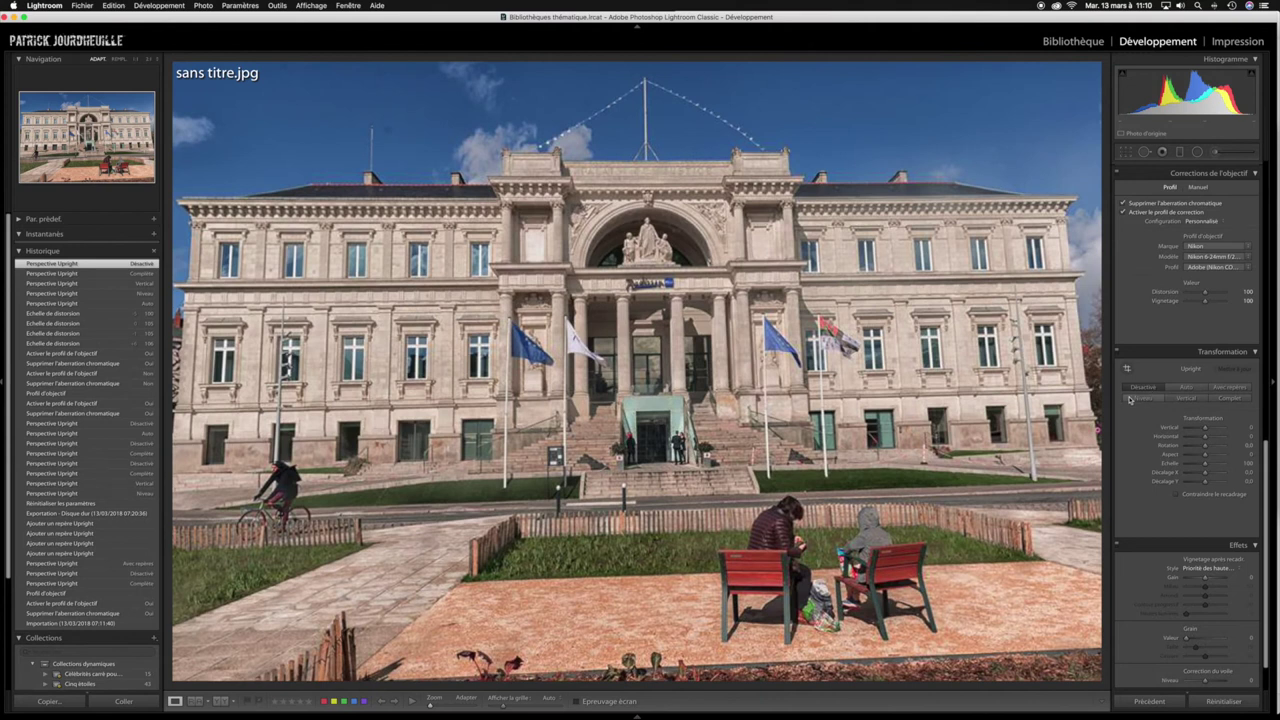
click(1231, 388)
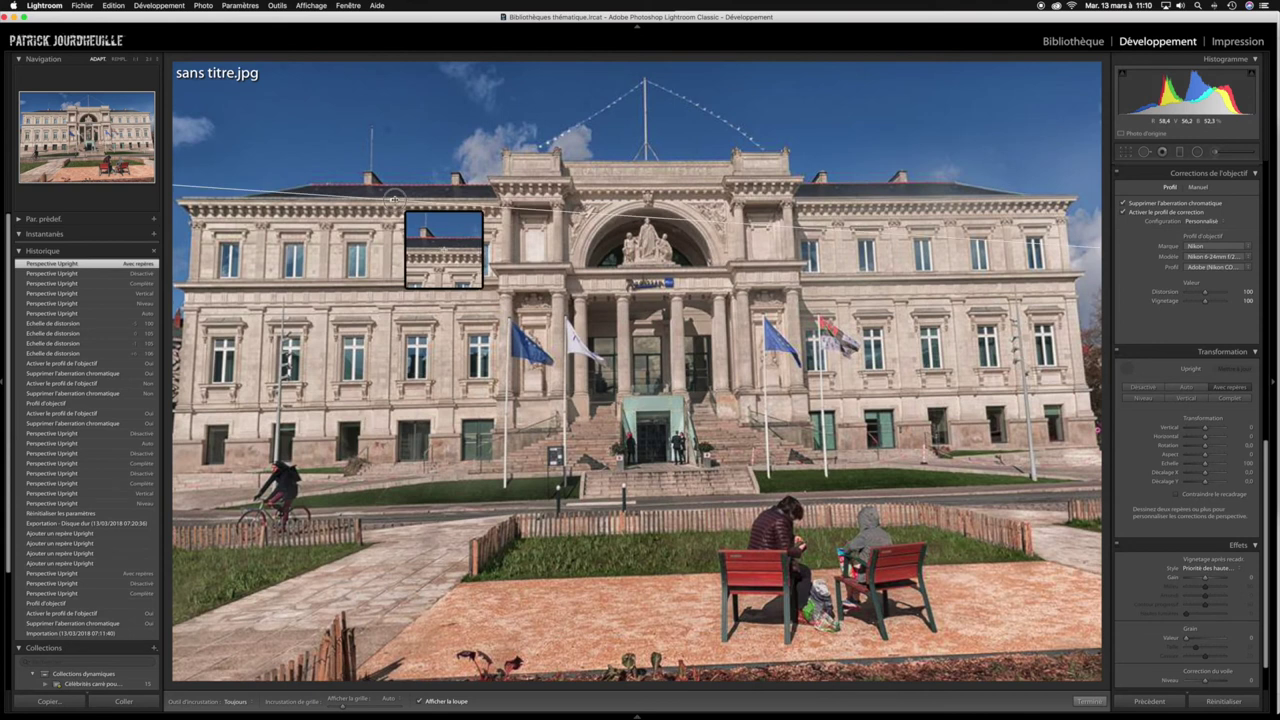
Draw Guided Upright guides along the roofline, central pavilion edge and left wing, then finish.
drag(391, 198, 416, 198)
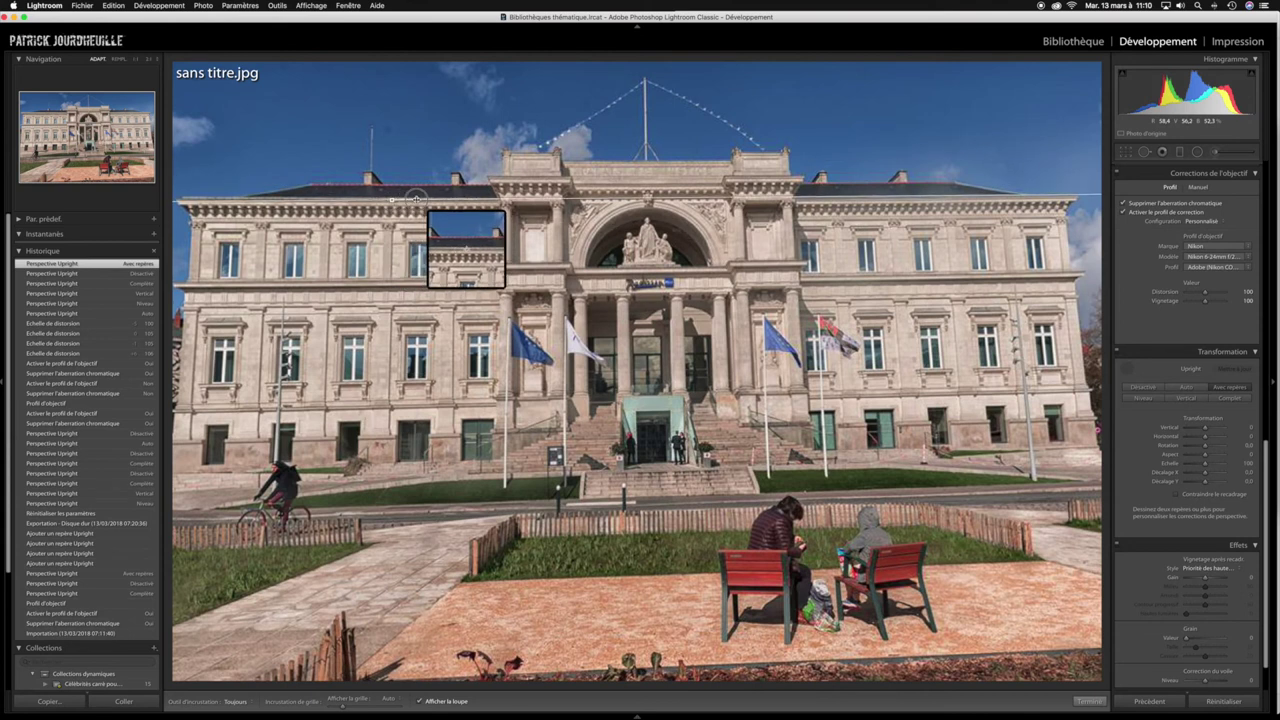
drag(416, 198, 416, 198)
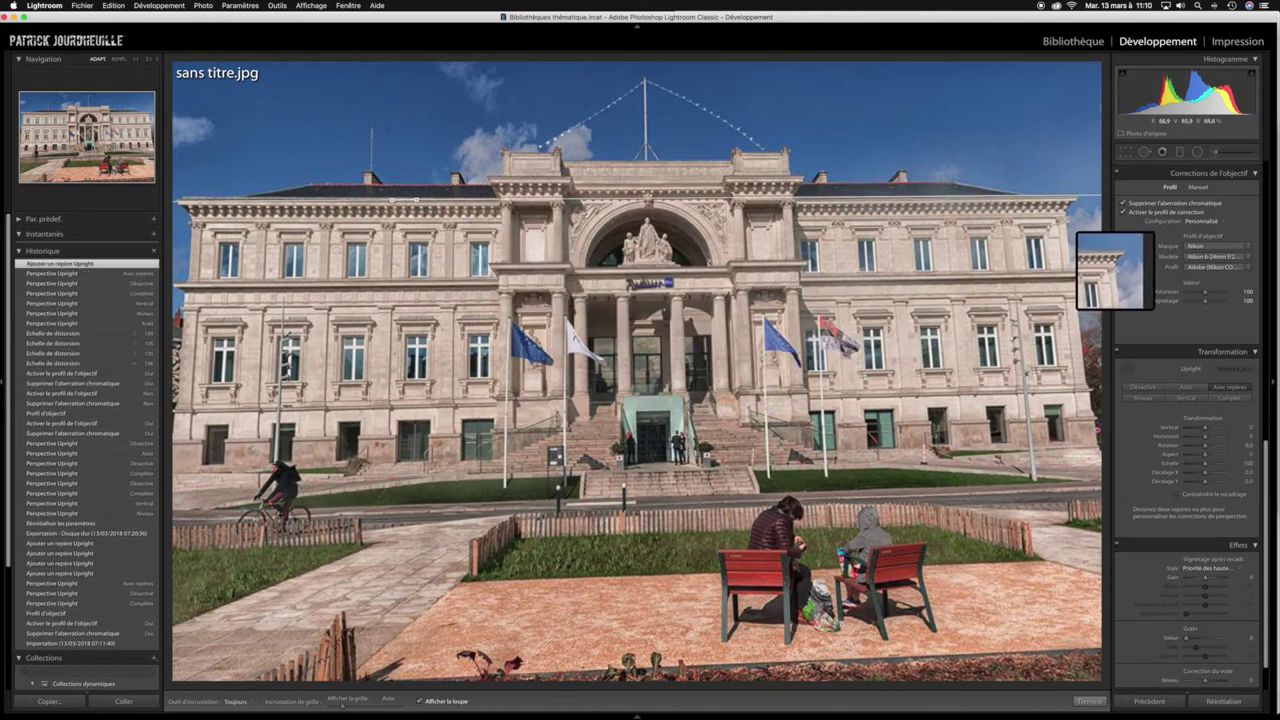
drag(1073, 233, 1070, 251)
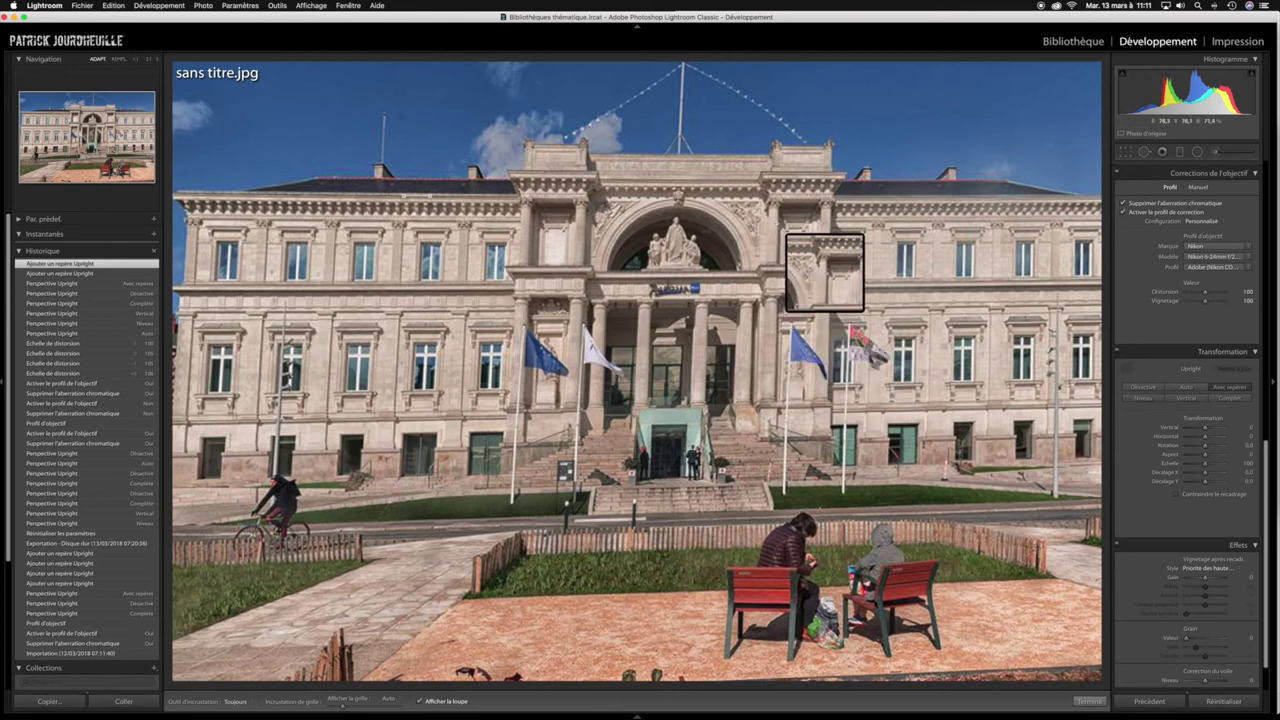
drag(769, 241, 773, 250)
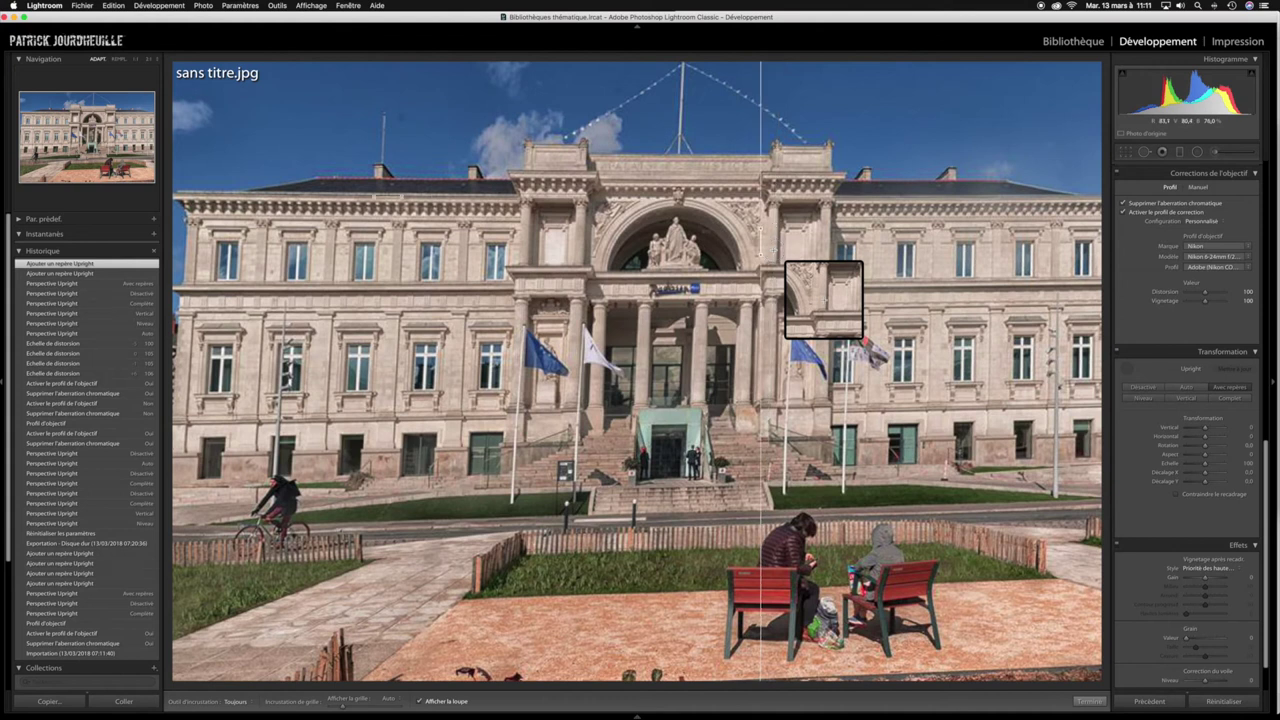
drag(773, 249, 761, 252)
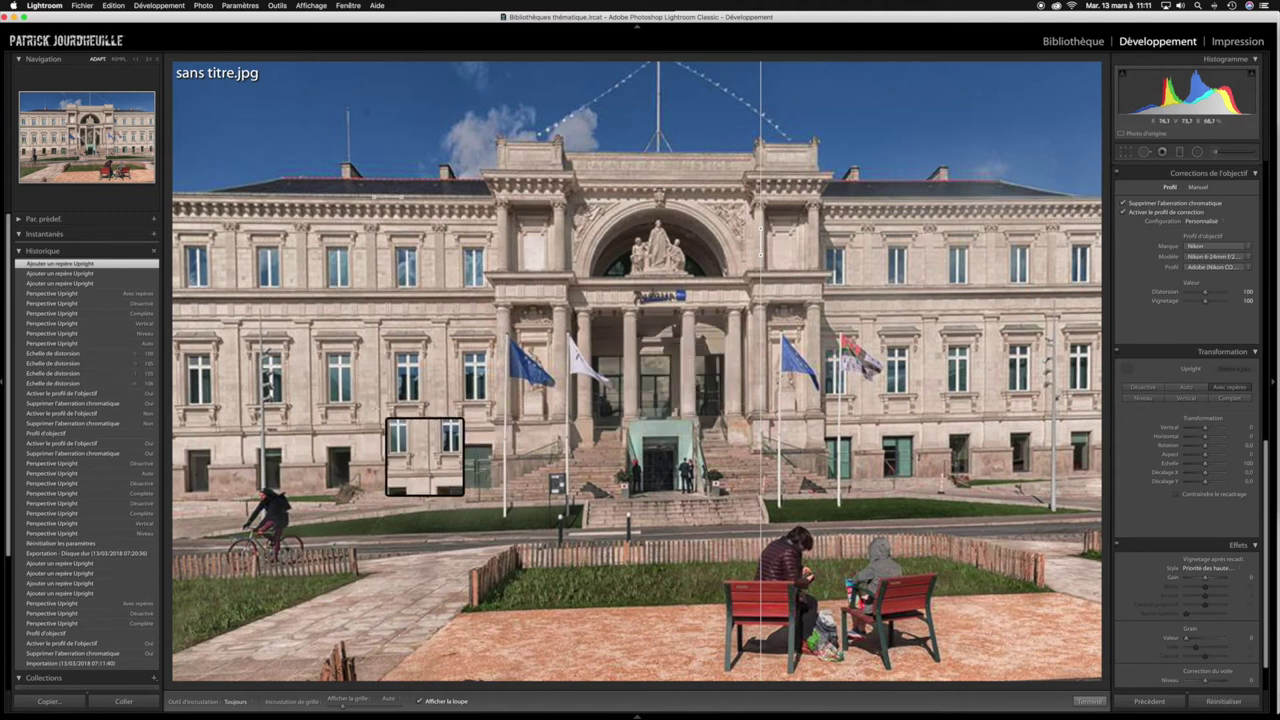
drag(385, 429, 454, 428)
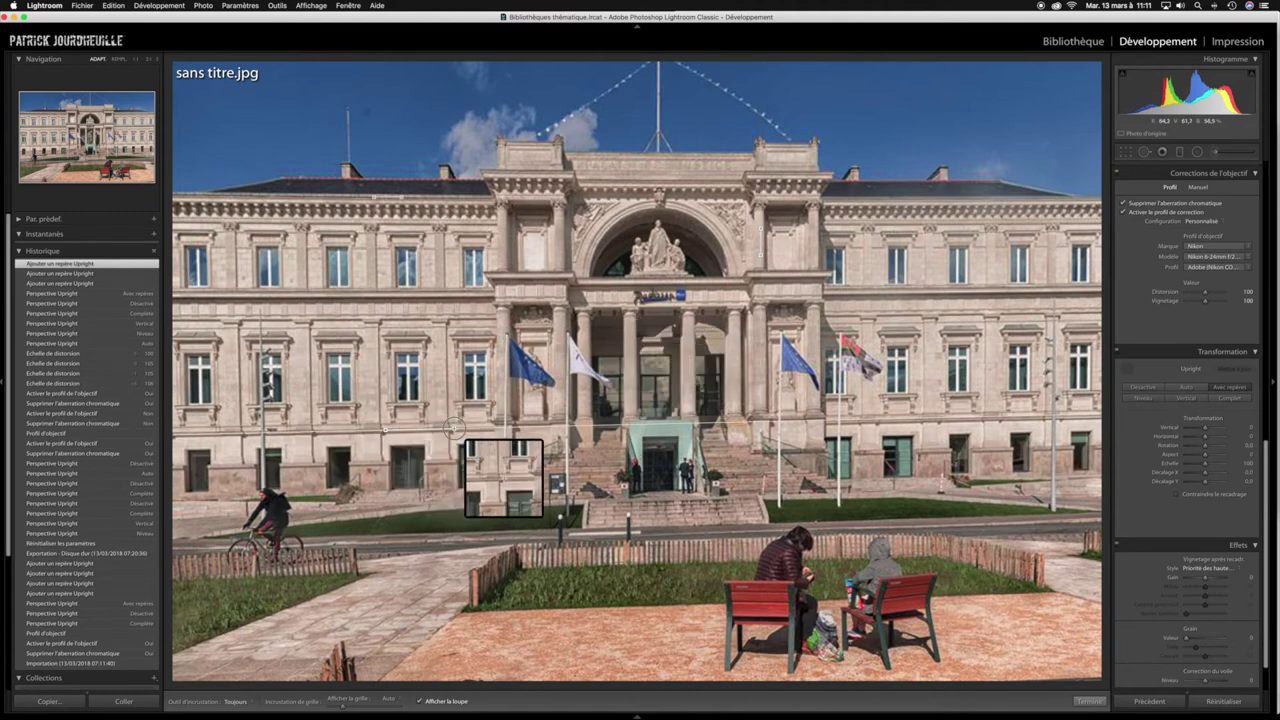
drag(454, 428, 455, 430)
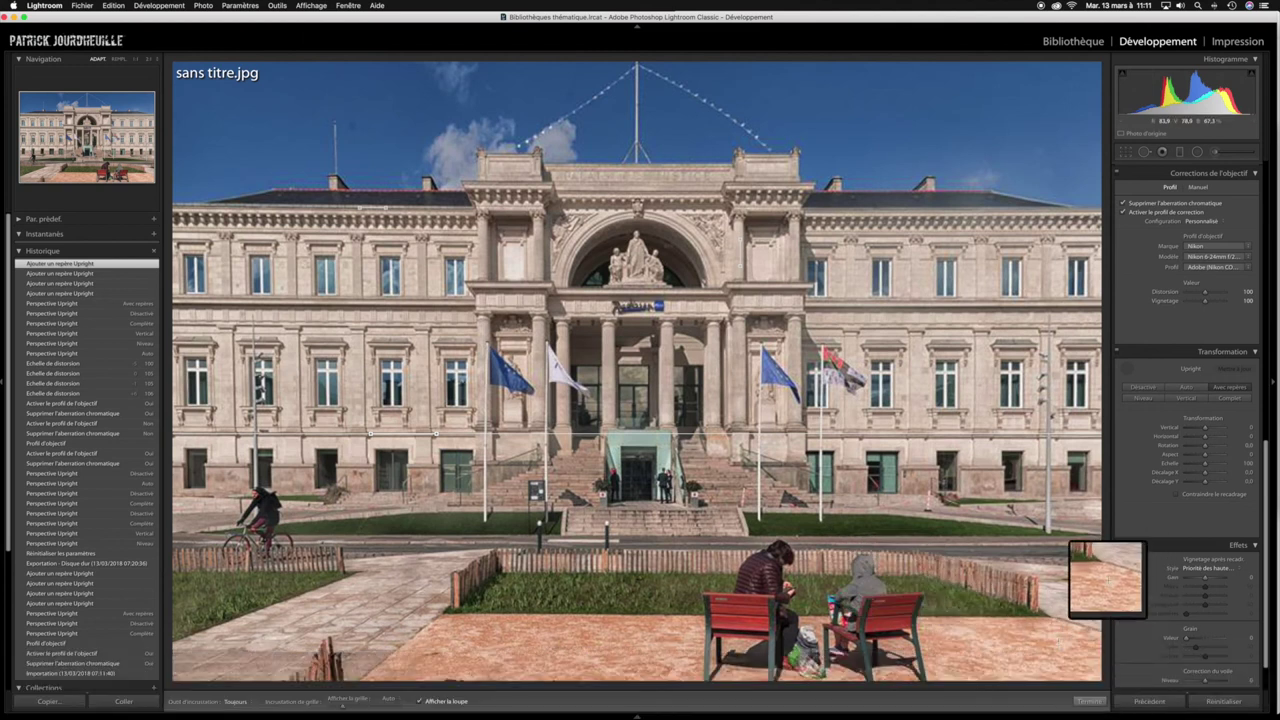
click(1088, 700)
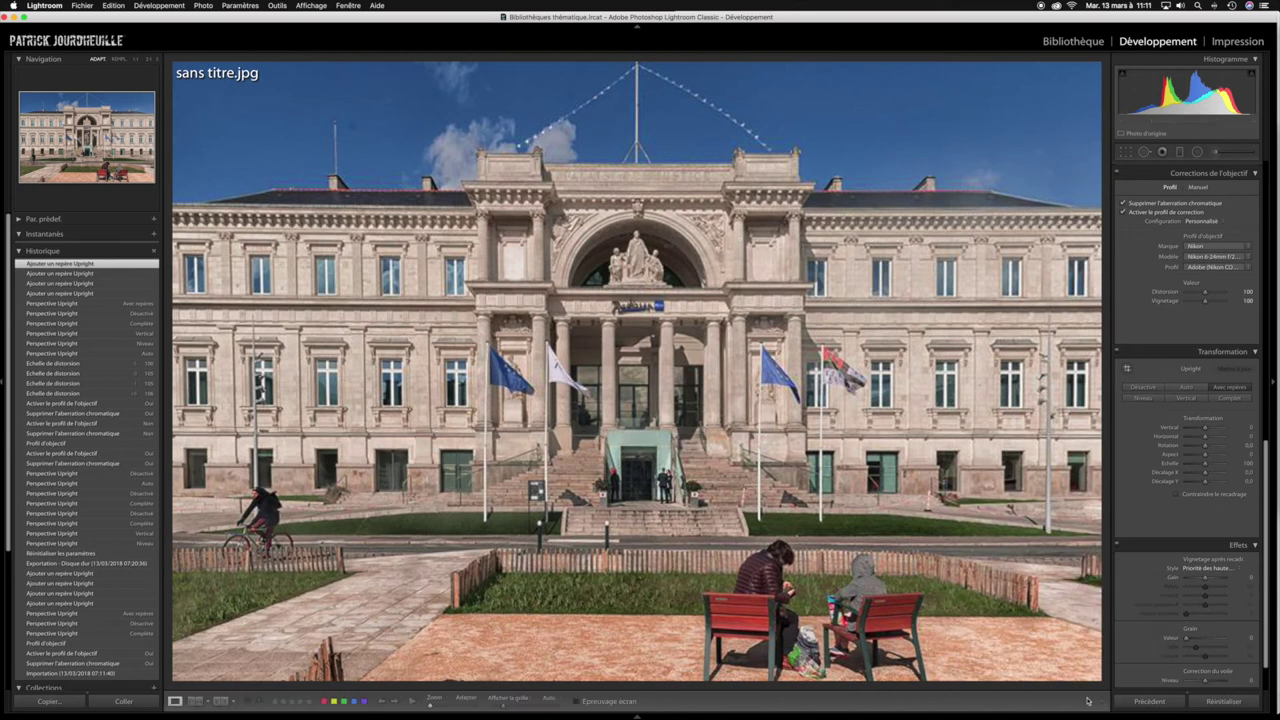